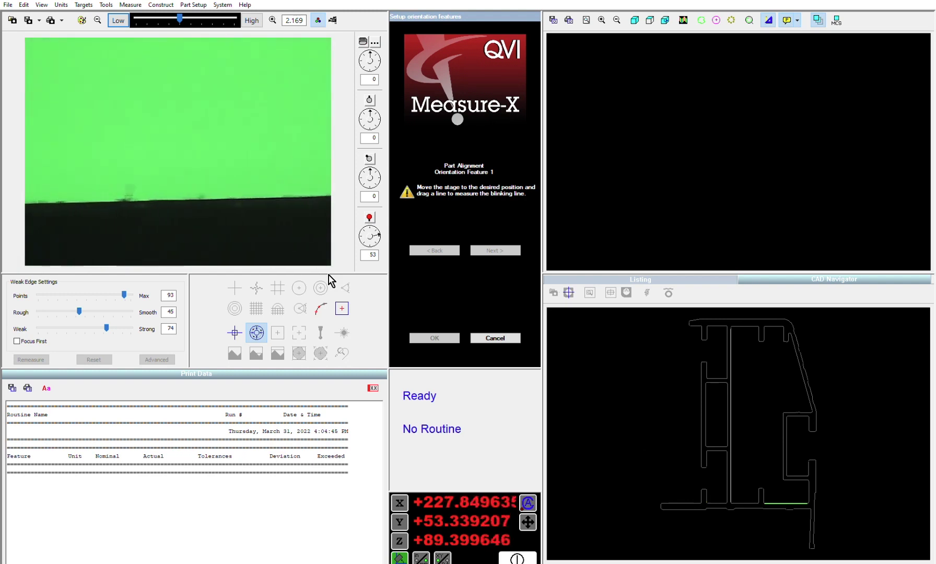
- At Low (0.817) magnification, measure the first orientation line along the part's right edge
left_click(118, 21)
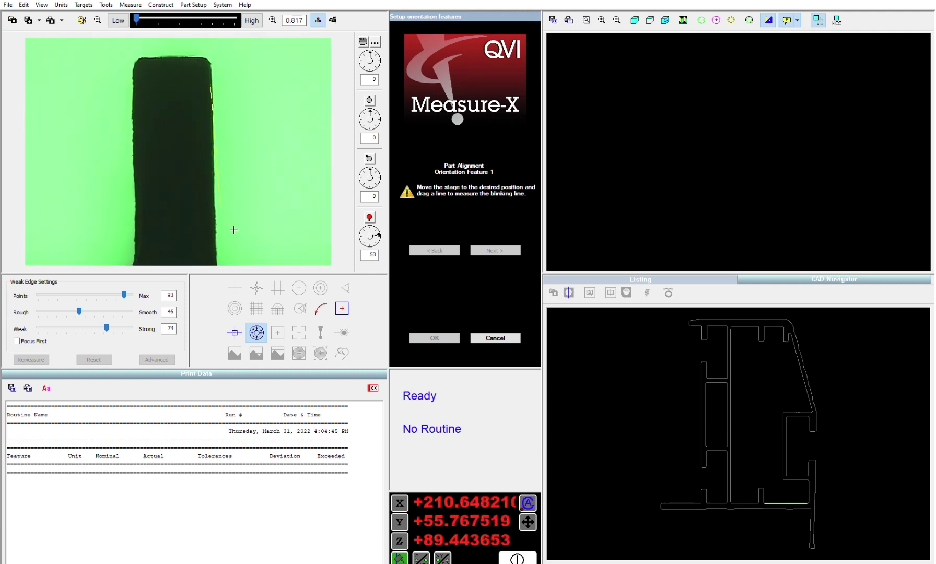
left_click_drag(212, 88, 229, 250)
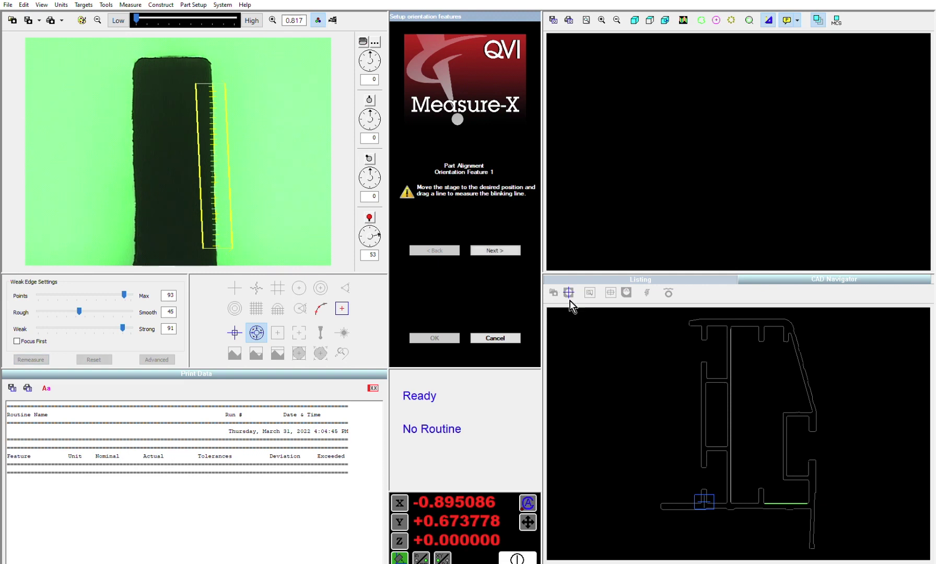
left_click(495, 251)
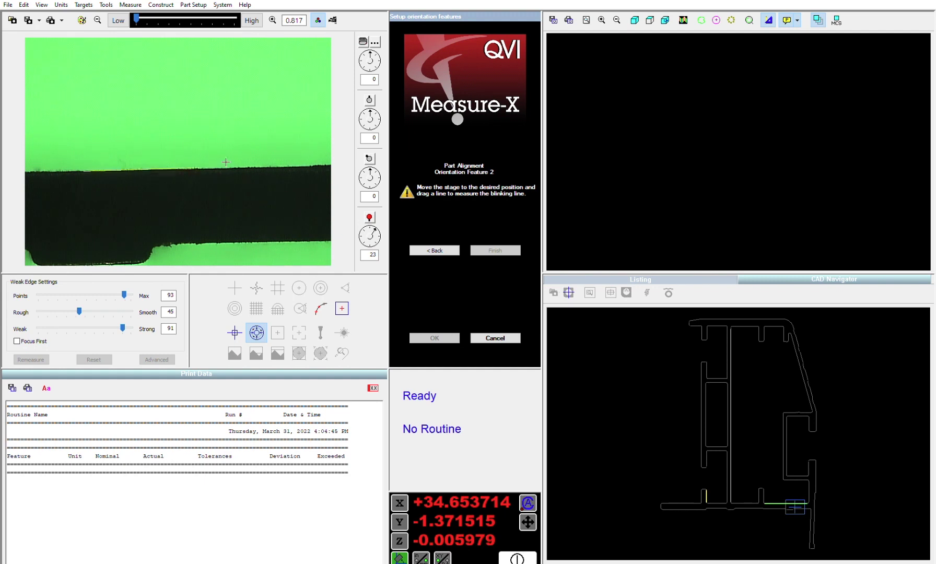
- Measure the second orientation line along the horizontal edge and finish aligning to CAD, briefly highlighting the lines
left_click_drag(251, 164, 84, 171)
left_click(455, 336)
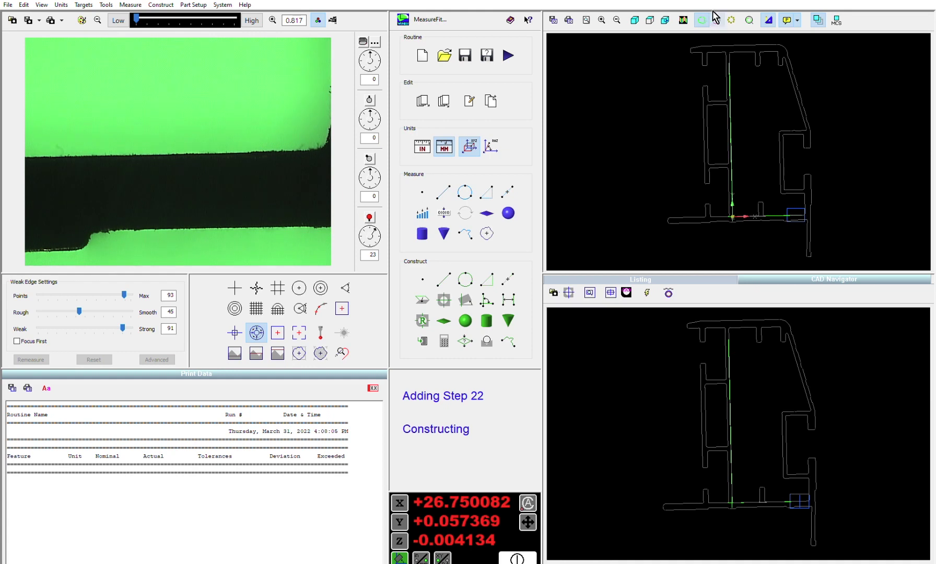
left_click(732, 18)
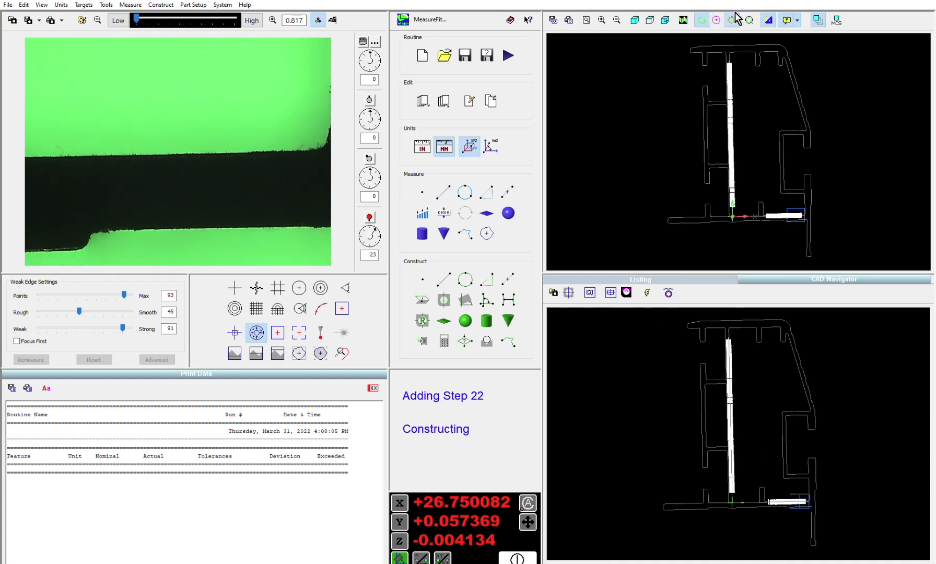
left_click(736, 18)
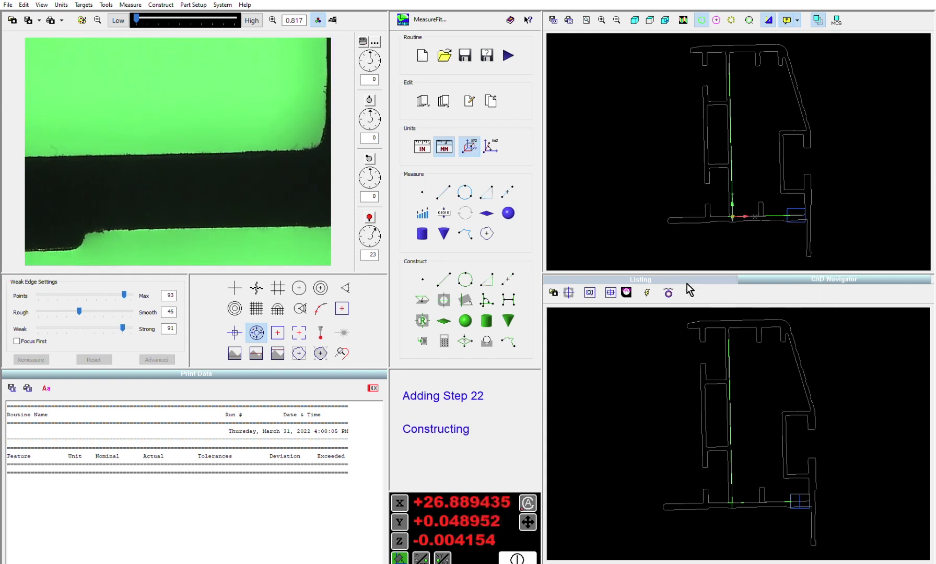
- Set CAD step generation to the Feature Finder target at 1.698 magnification with 70% feature coverage
left_click(648, 292)
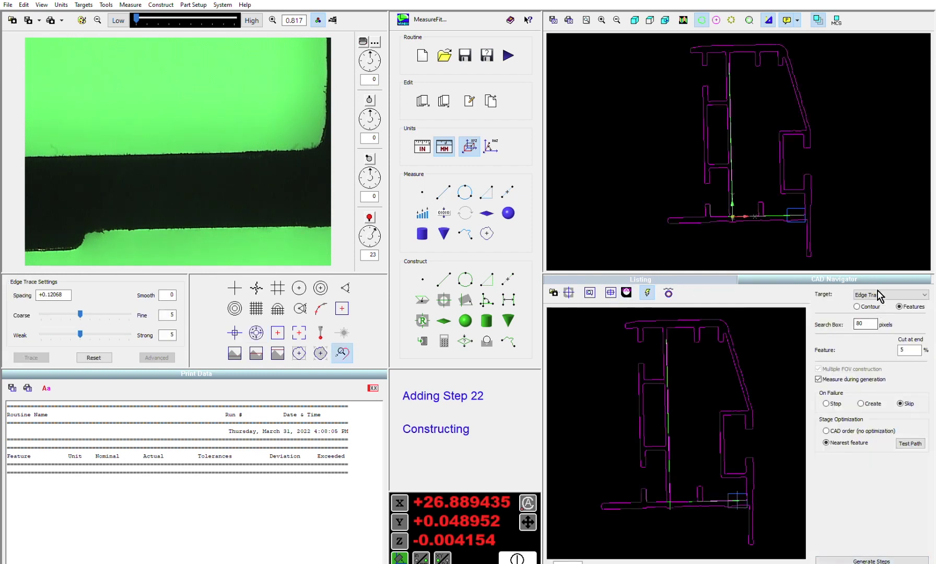
scroll(882, 296, "down", 1)
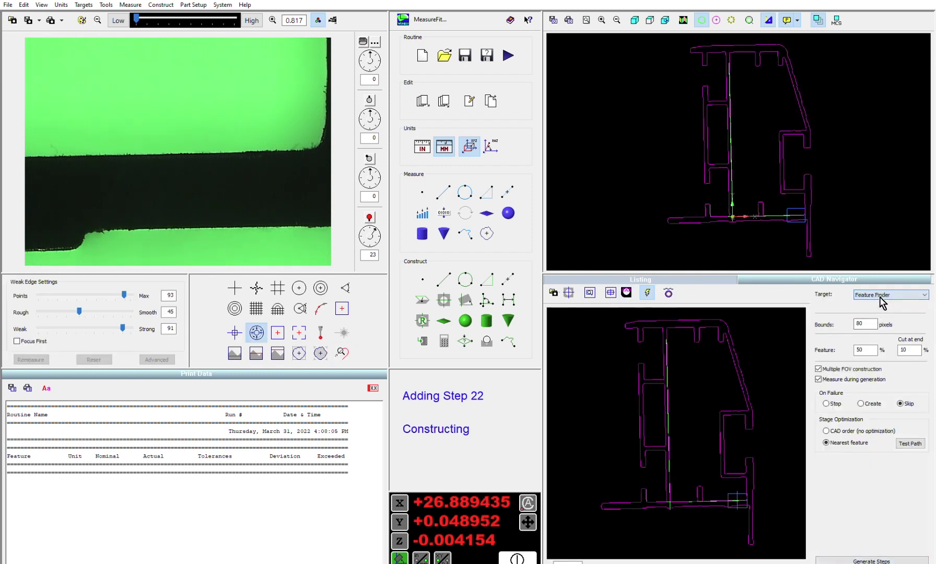
left_click_drag(137, 12, 169, 19)
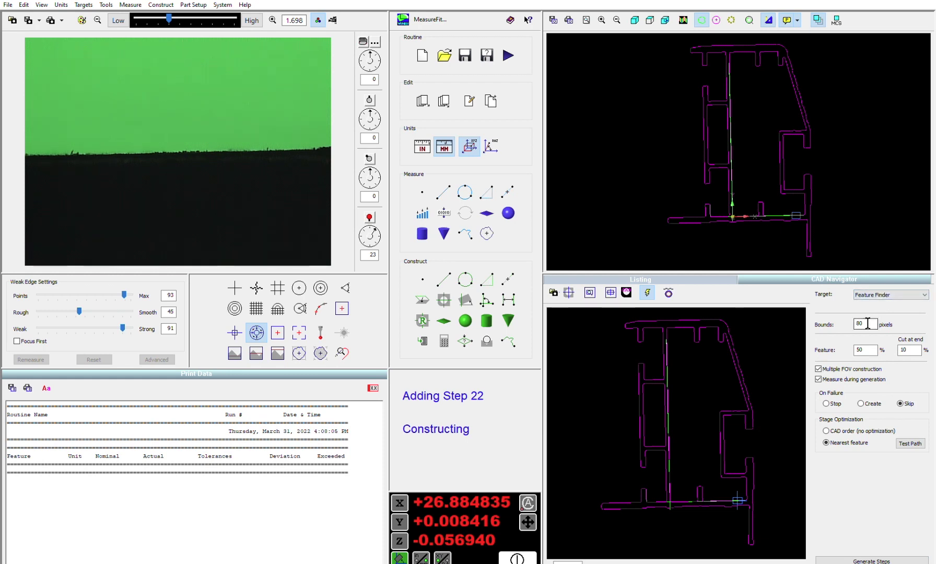
type("7")
- Generate about 347 measurement steps from the CAD profile outline
left_click(874, 555)
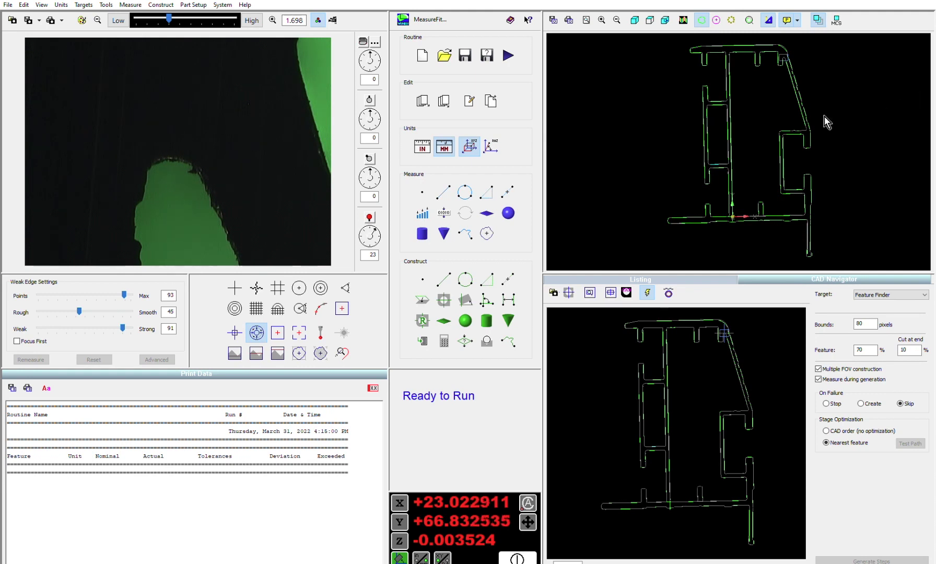
- Show the Listing and scroll through the 347 generated routine steps
left_click(689, 279)
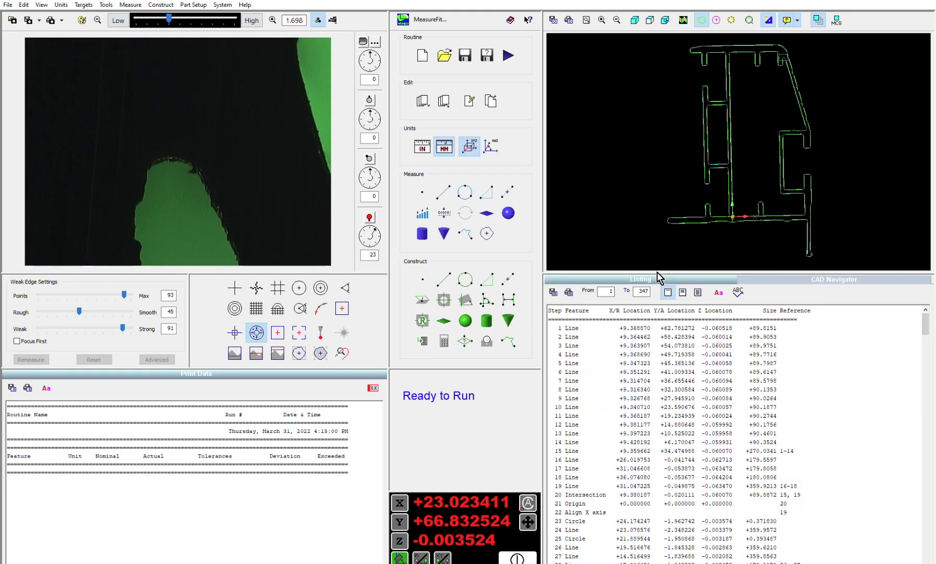
left_click_drag(930, 325, 925, 415)
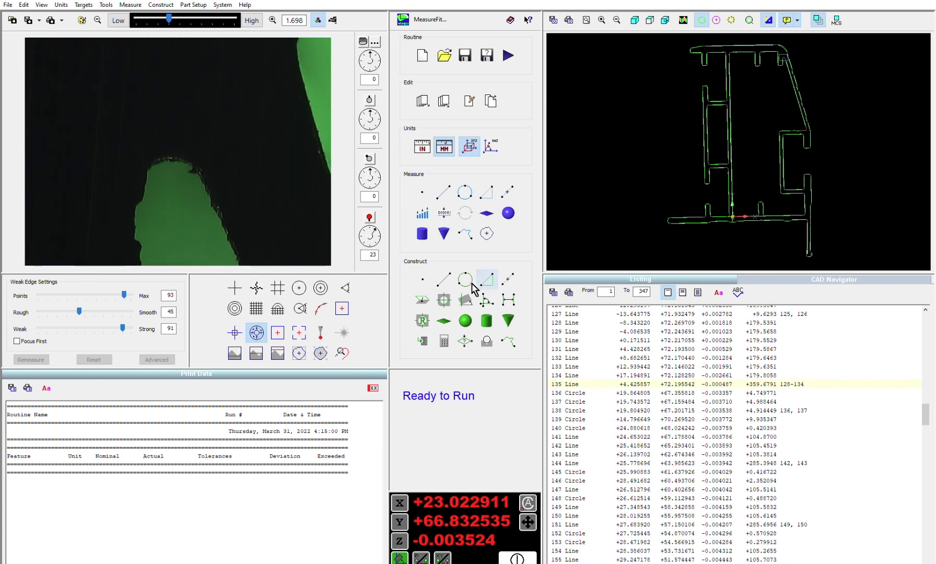
- Construct a width between the outline's top line and an adjacent line
left_click(509, 299)
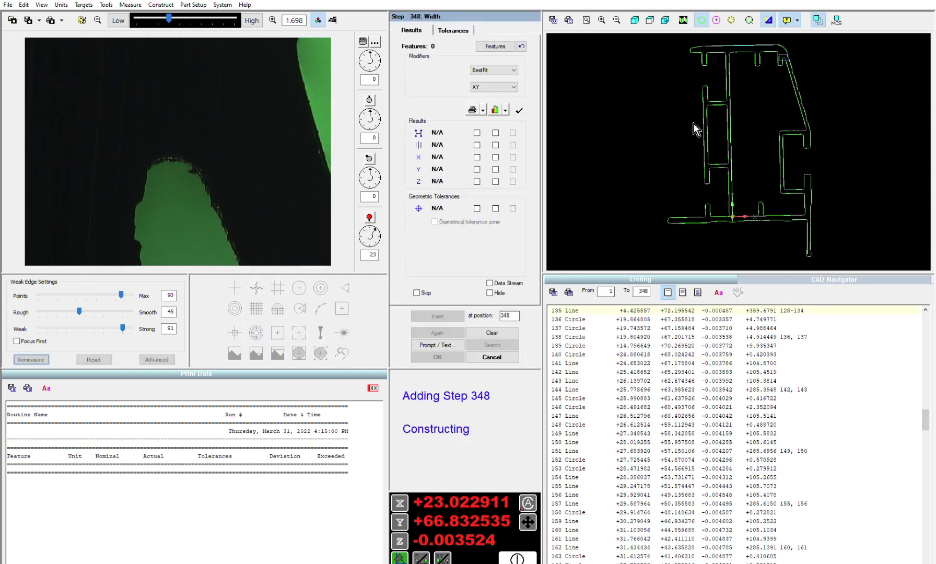
left_click(747, 47)
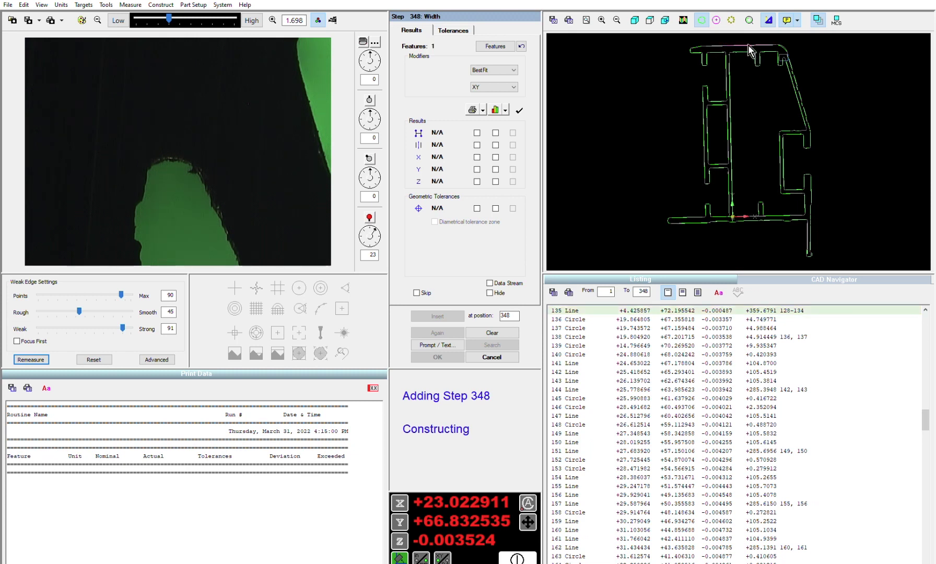
left_click(744, 45)
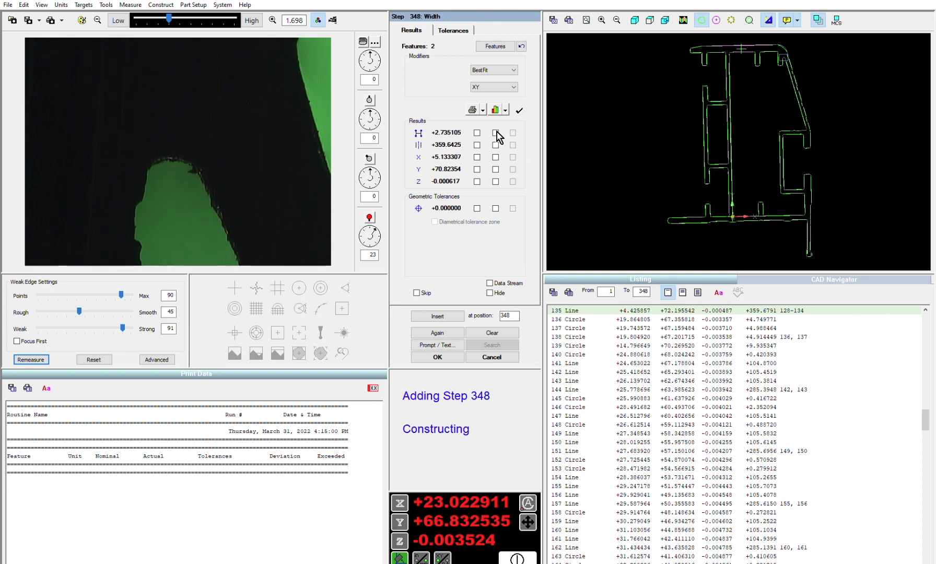
- Save width step 348 (2.735105 mm) with +0.1/-0.1 tolerances and move its label upper left
left_click(464, 30)
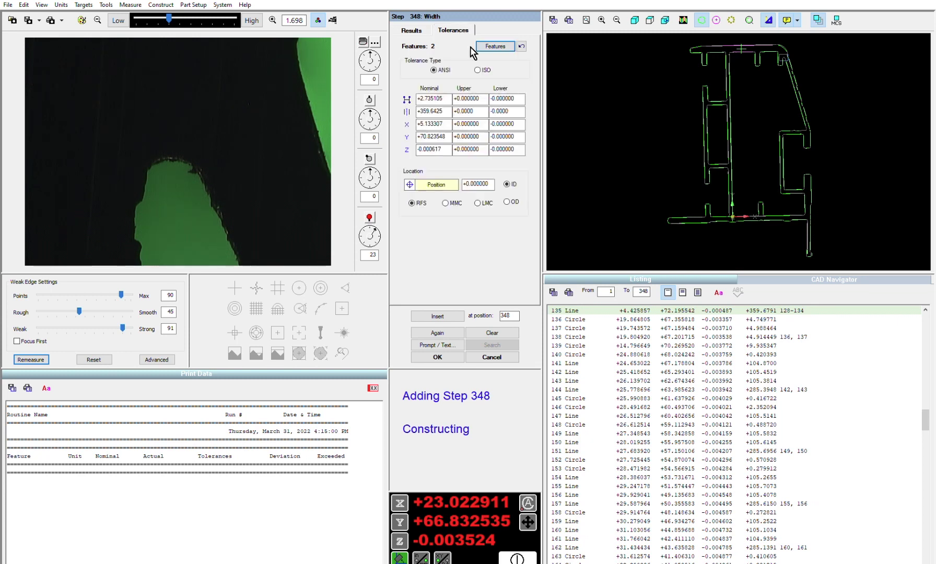
left_click_drag(473, 99, 479, 100)
type("1")
key("Tab")
type(".1")
key("Tab")
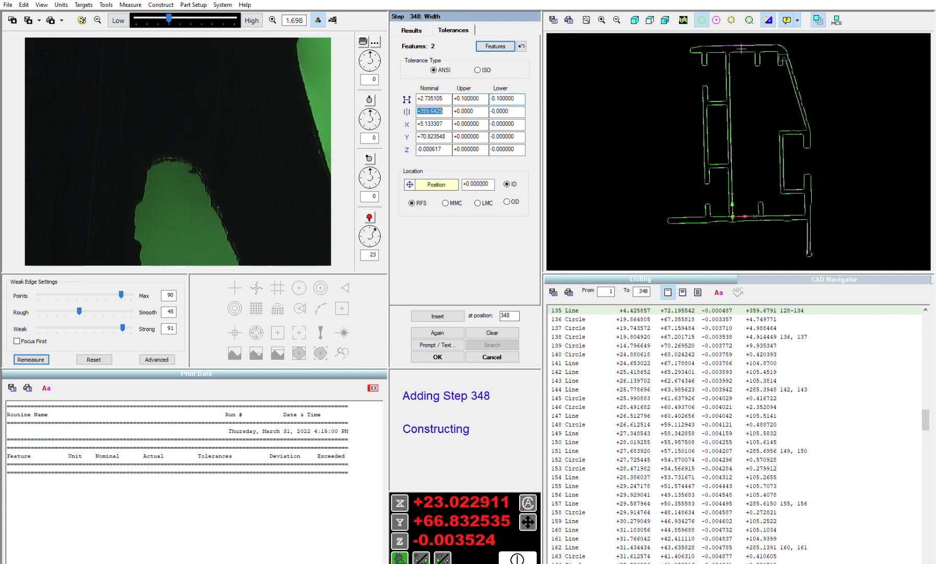
left_click(412, 31)
left_click(439, 357)
left_click_drag(751, 44, 646, 36)
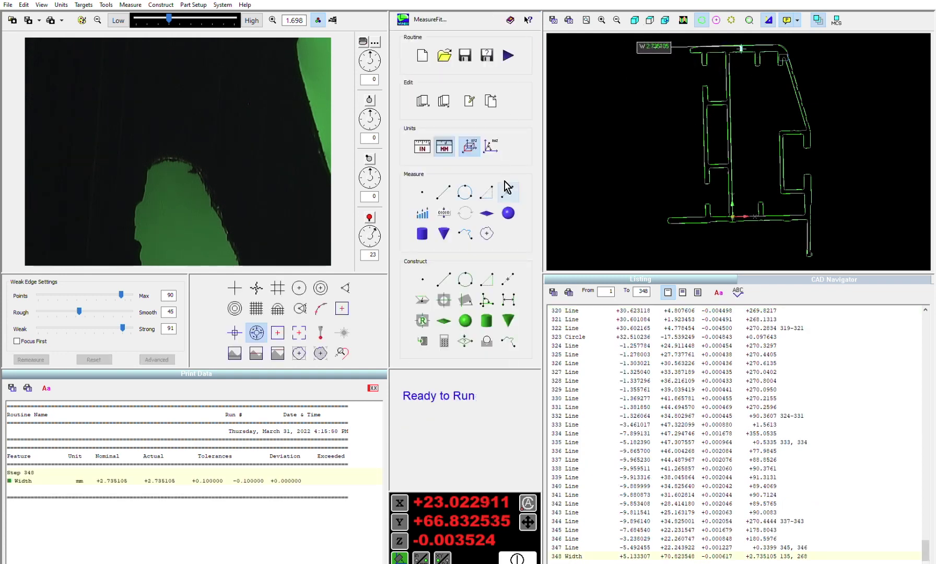
left_click(509, 299)
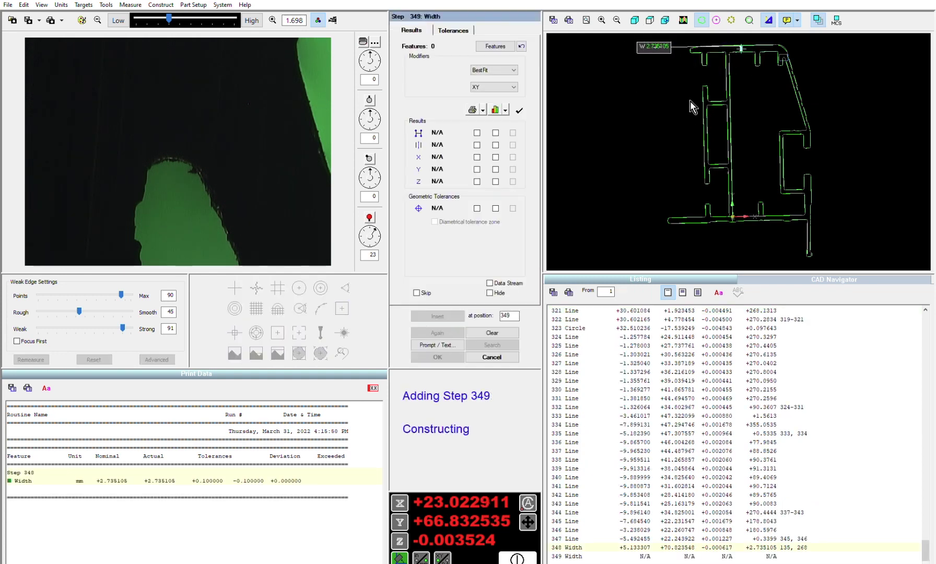
- Record width step 349 at 1.558222 mm with ±0.1 tolerance, label moved left of the feature
left_click(711, 132)
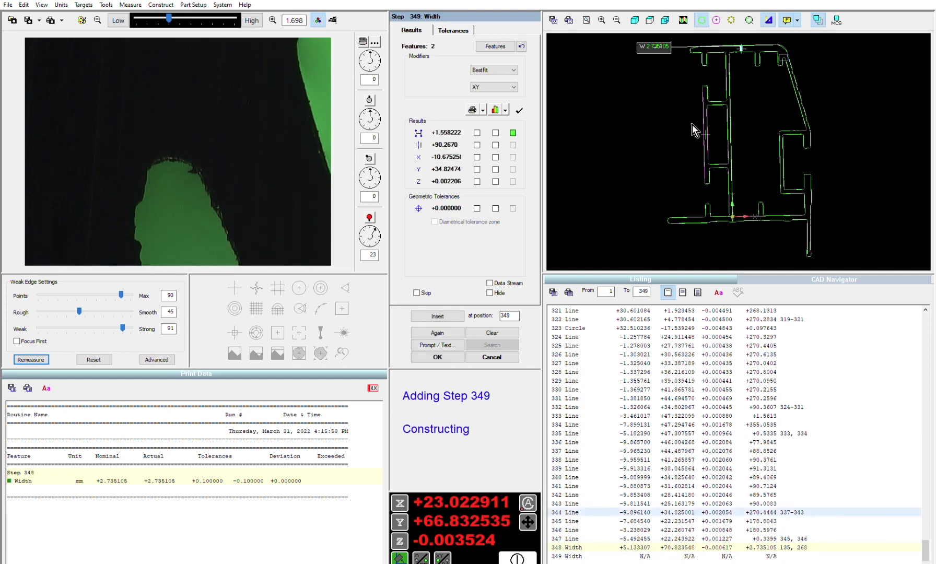
left_click(476, 133)
left_click(458, 28)
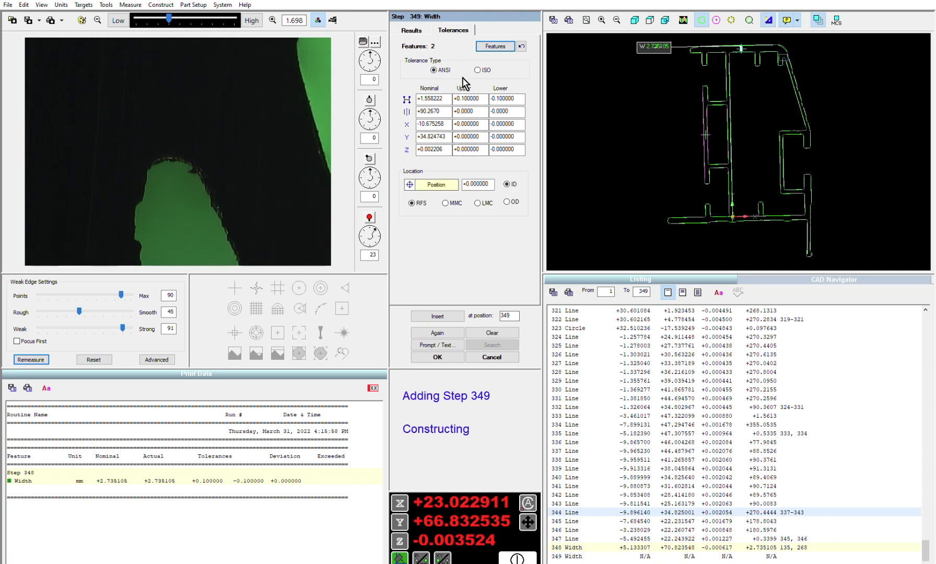
left_click(413, 28)
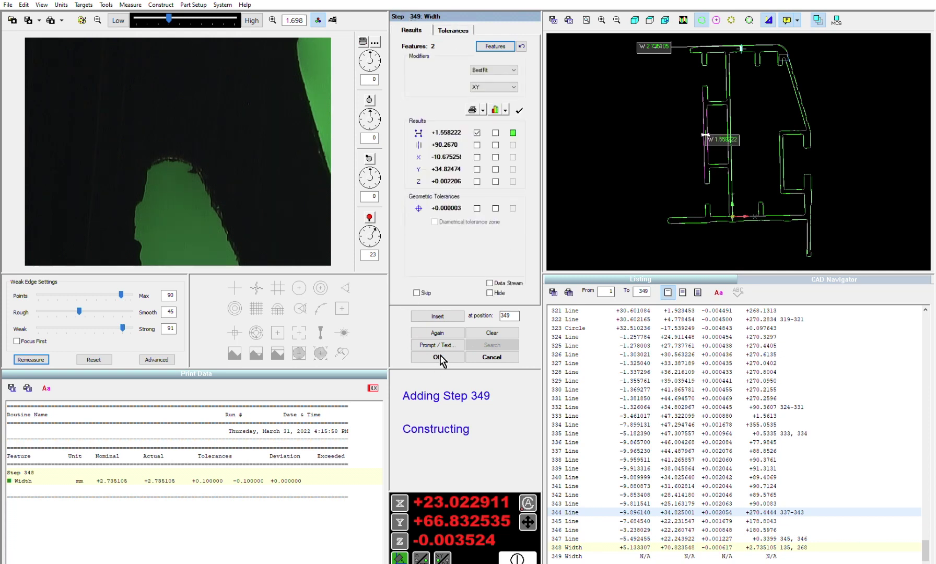
left_click(438, 333)
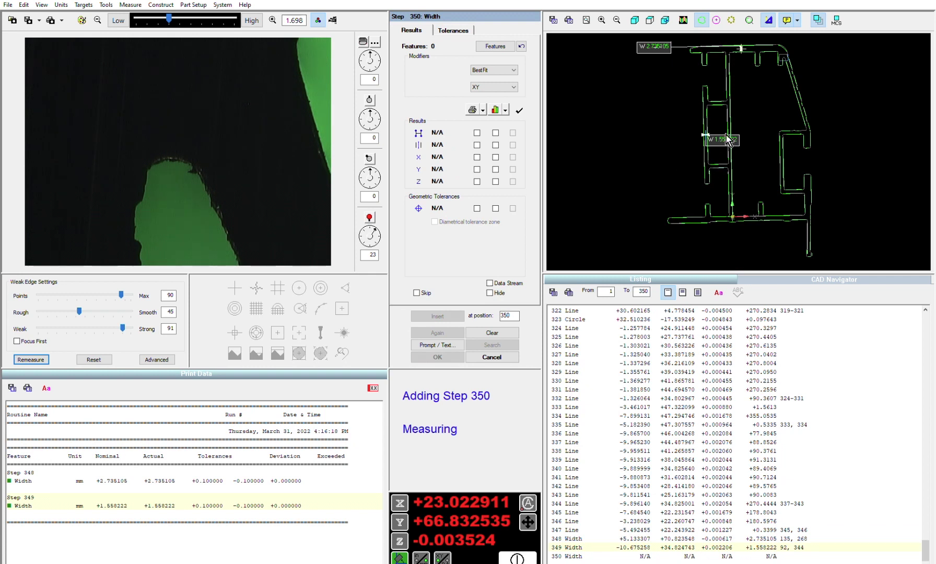
left_click_drag(724, 136, 654, 128)
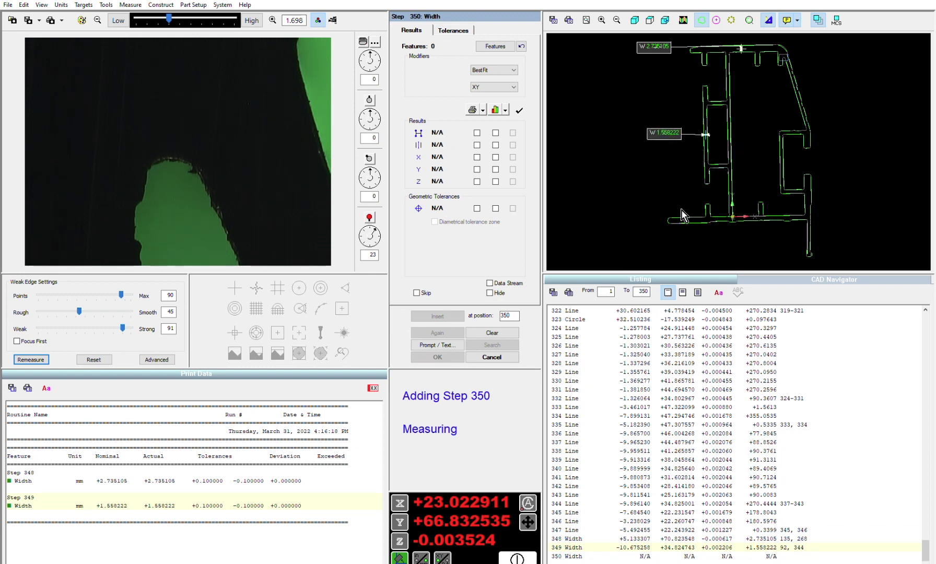
- Record widths 350 (2.453357 mm) and 351 (1.997848 mm) from pairs of edges near the bottom
left_click(705, 231)
left_click(688, 220)
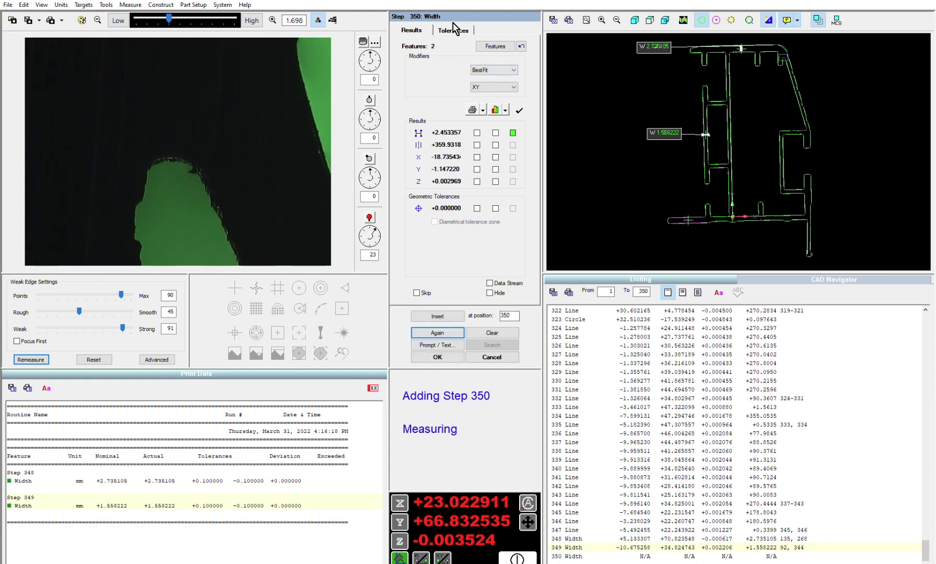
left_click(439, 332)
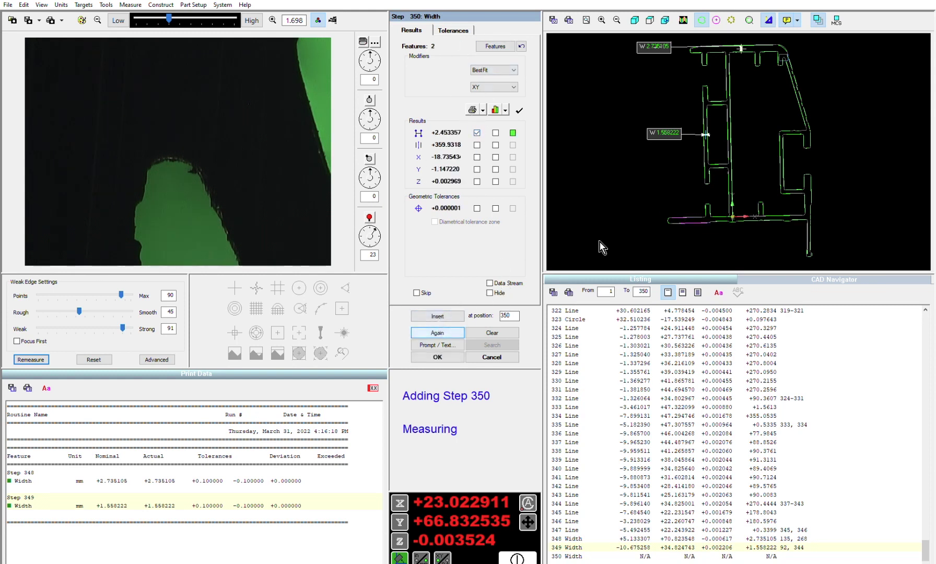
left_click(707, 202)
left_click(711, 203)
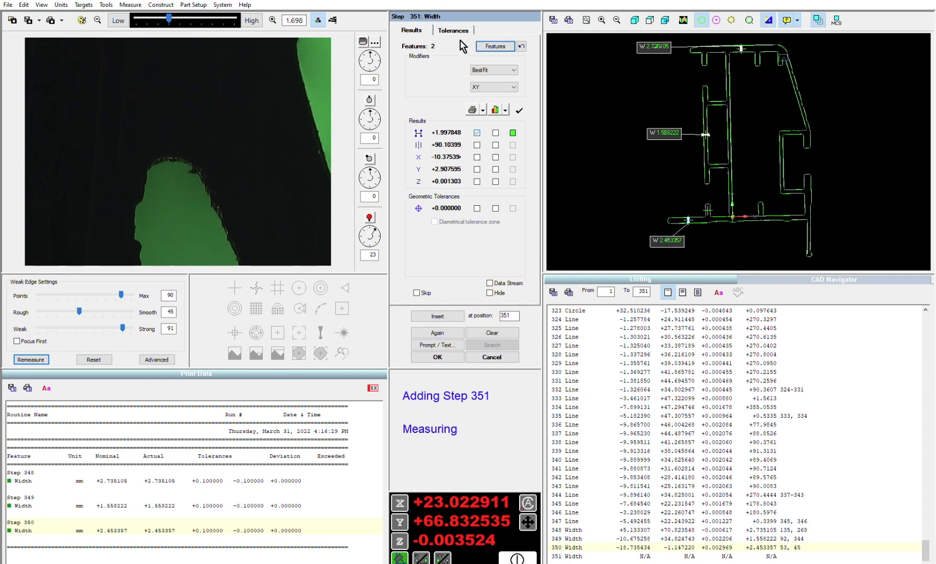
left_click(439, 332)
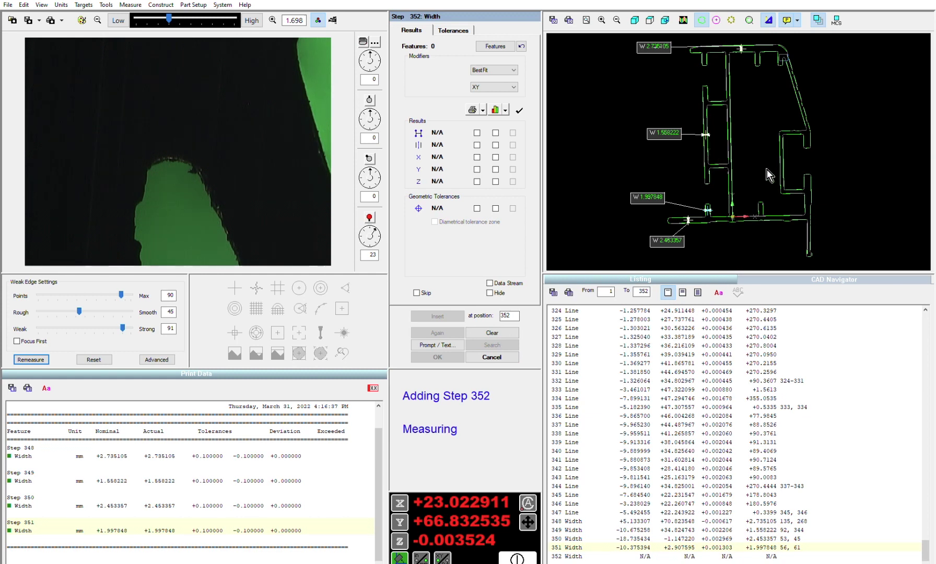
- Record the 44.995374 mm overall width as step 352, then begin an intersection construction
left_click(813, 131)
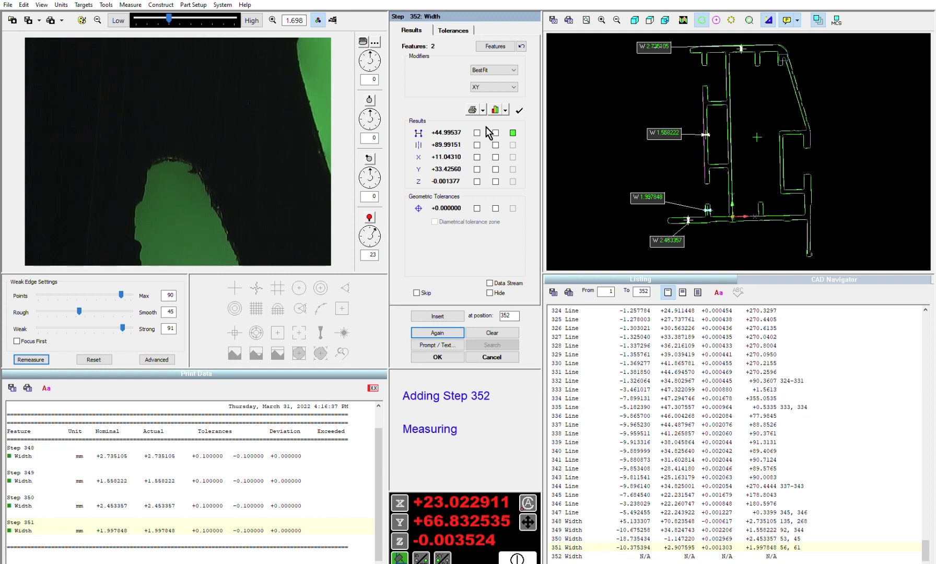
left_click(477, 133)
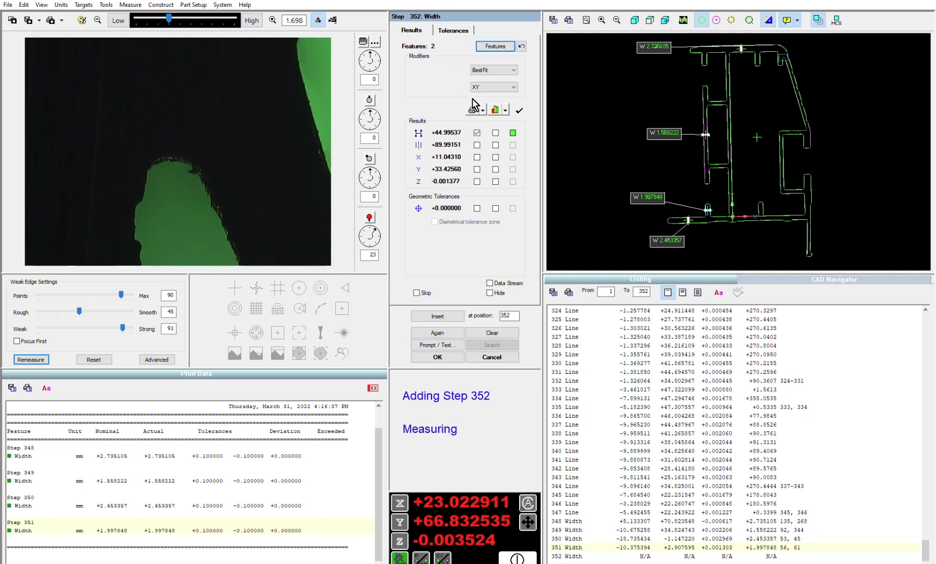
left_click(437, 357)
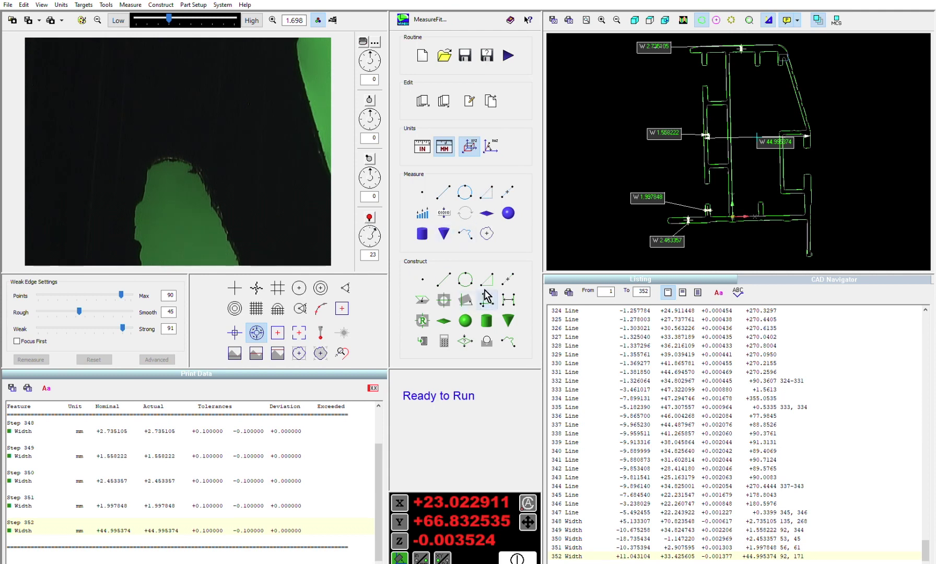
left_click(486, 300)
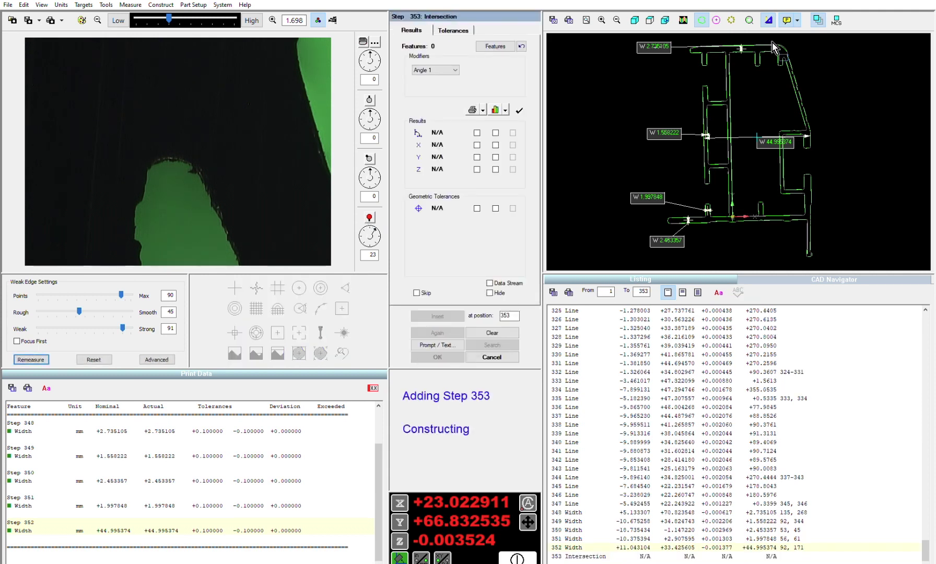
- Record intersection angle step 353 at 105.5864° with ±1.0 upper and lower tolerances
left_click(799, 80)
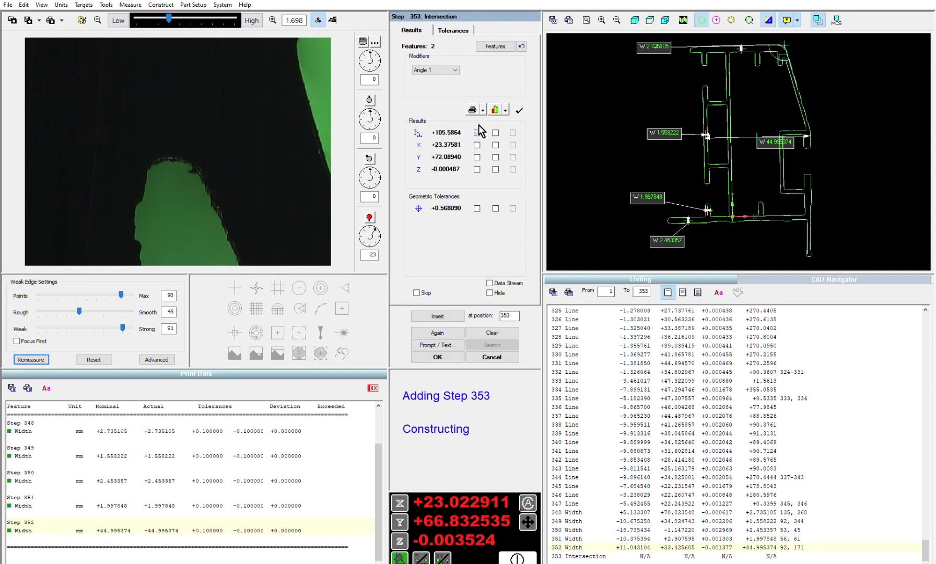
left_click(454, 30)
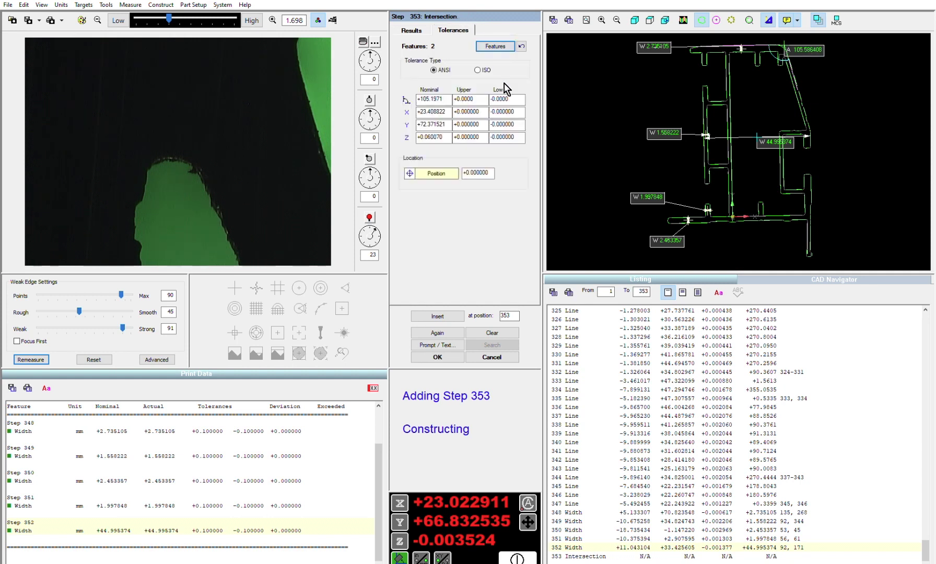
left_click(468, 99)
type("1")
key("Tab")
type("1")
key("Tab")
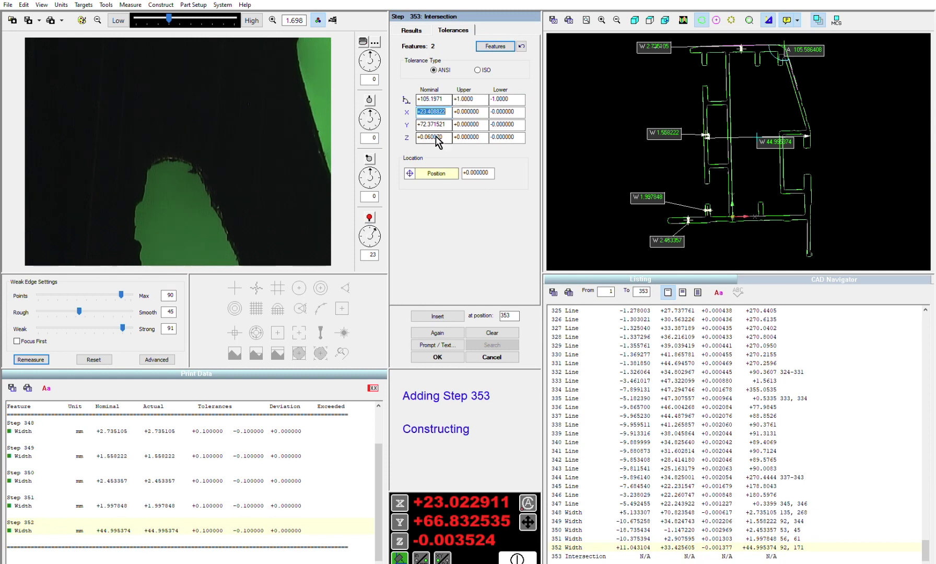
left_click(439, 357)
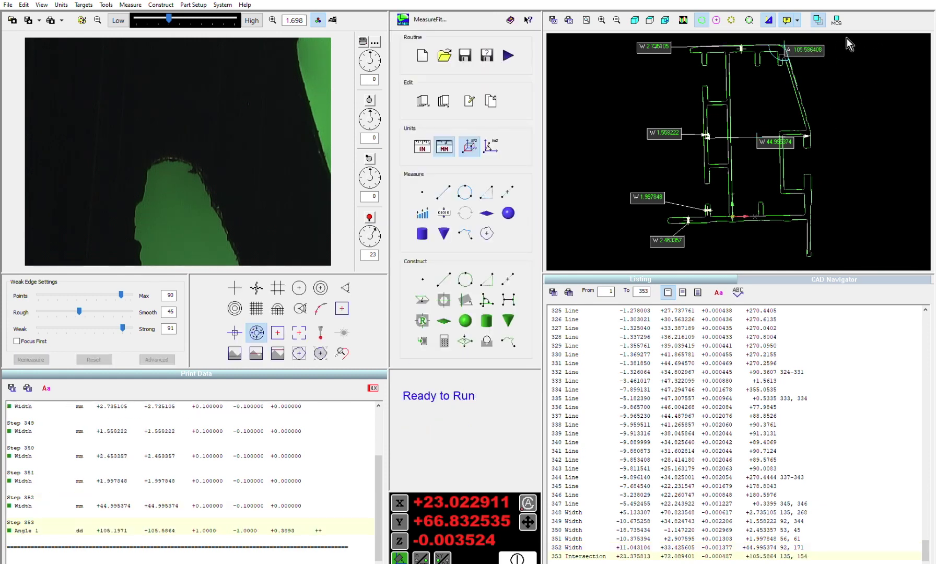
- Move the angle label clear of the corner onto a leader line, and show the CAD Navigator outline
left_click_drag(800, 50, 813, 82)
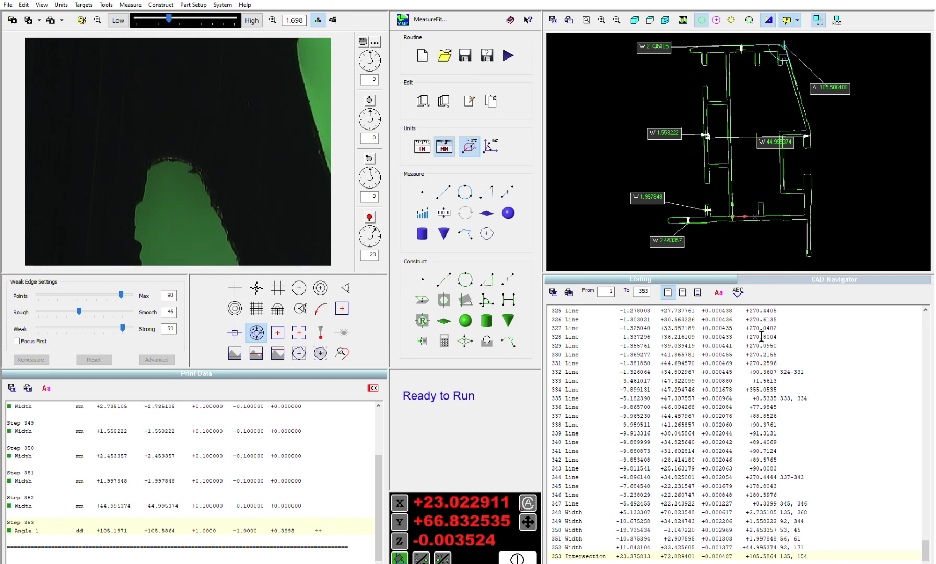
left_click(809, 278)
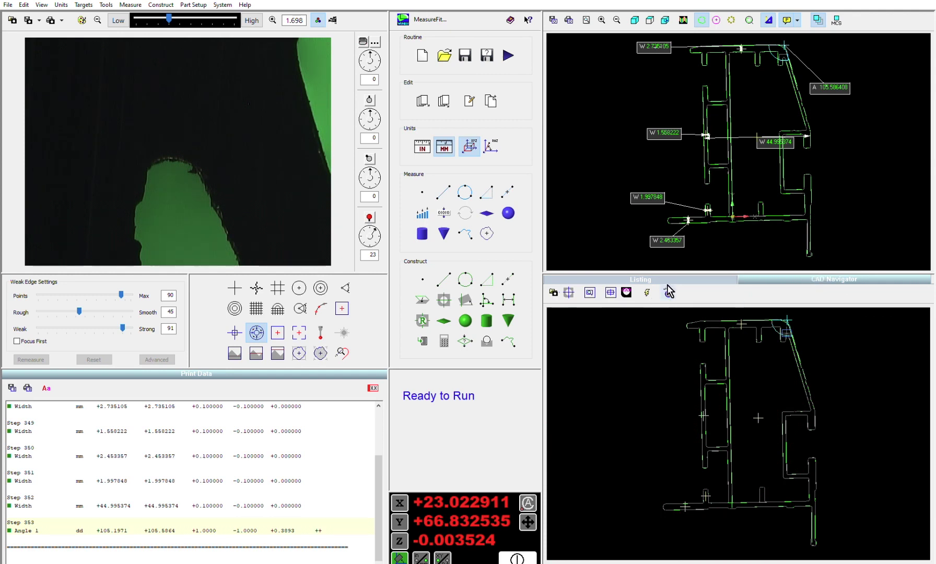
- Overlay the red nominal CAD outline on live video at low magnification (0.817) and open the Comparator
left_click(627, 292)
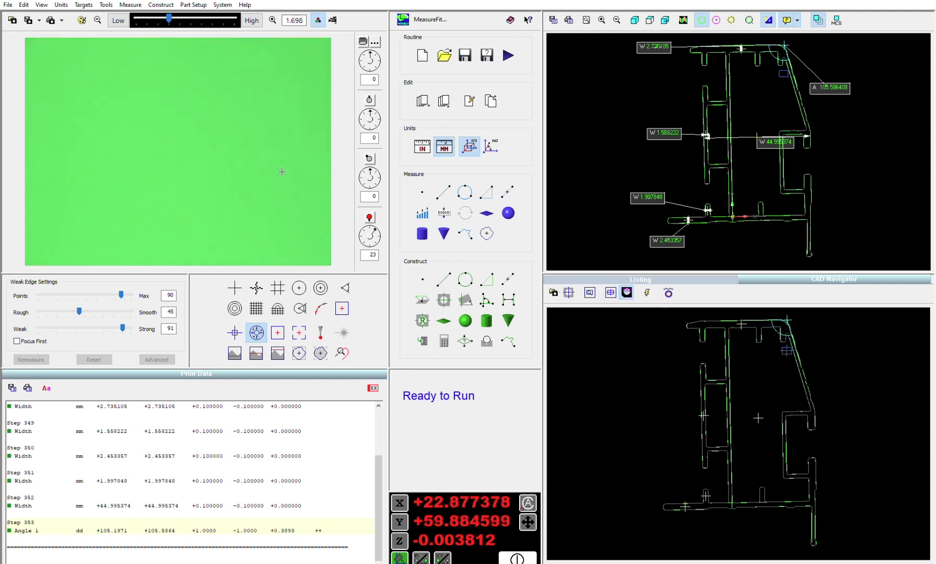
left_click(118, 20)
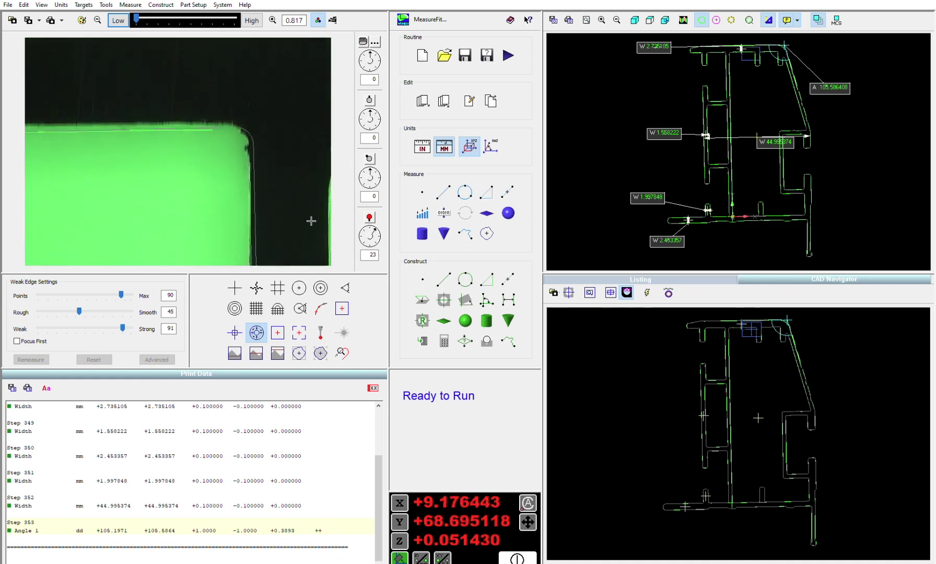
left_click(668, 293)
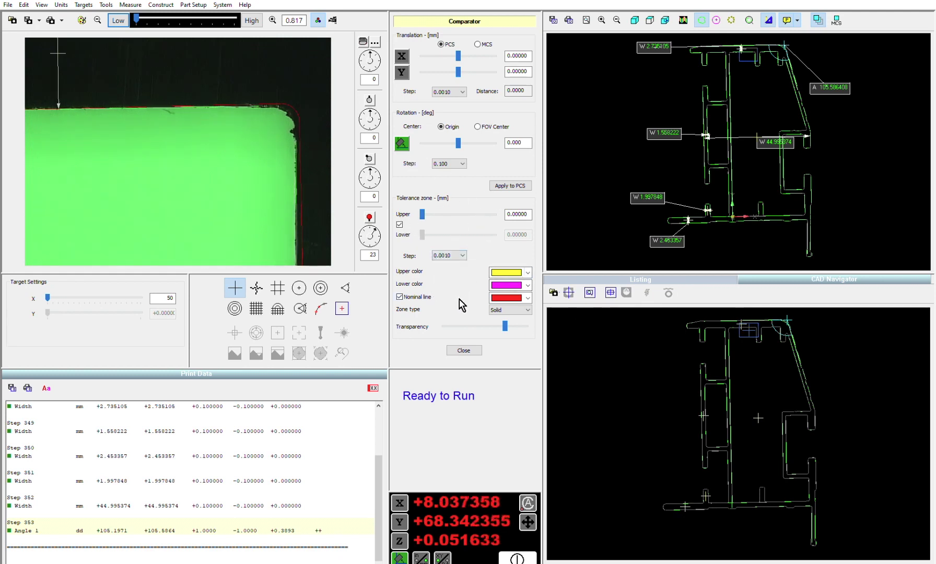
- Show a 0.156 mm upper tolerance zone with Step 0.0100 and adjusted transparency, then close the Comparator
left_click_drag(505, 326, 527, 320)
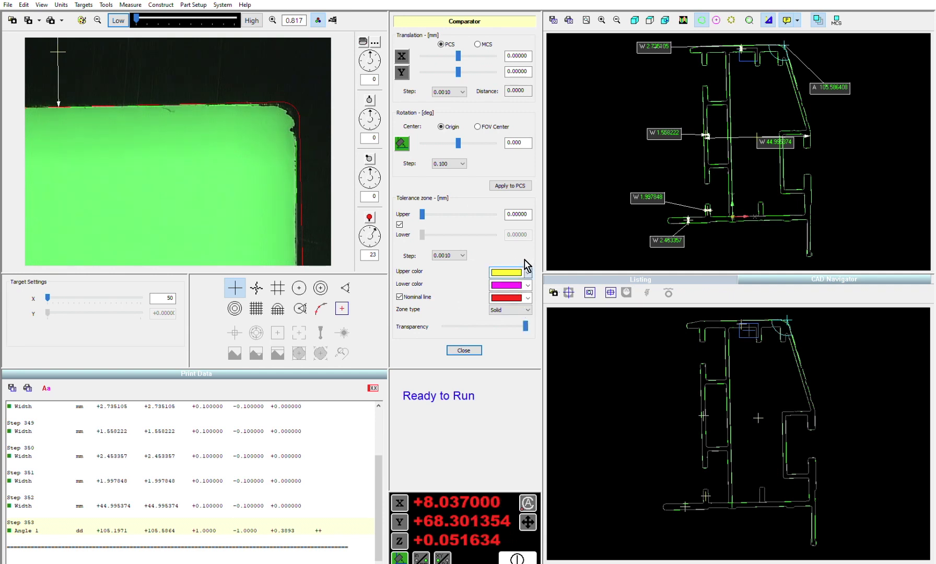
left_click_drag(422, 223, 481, 236)
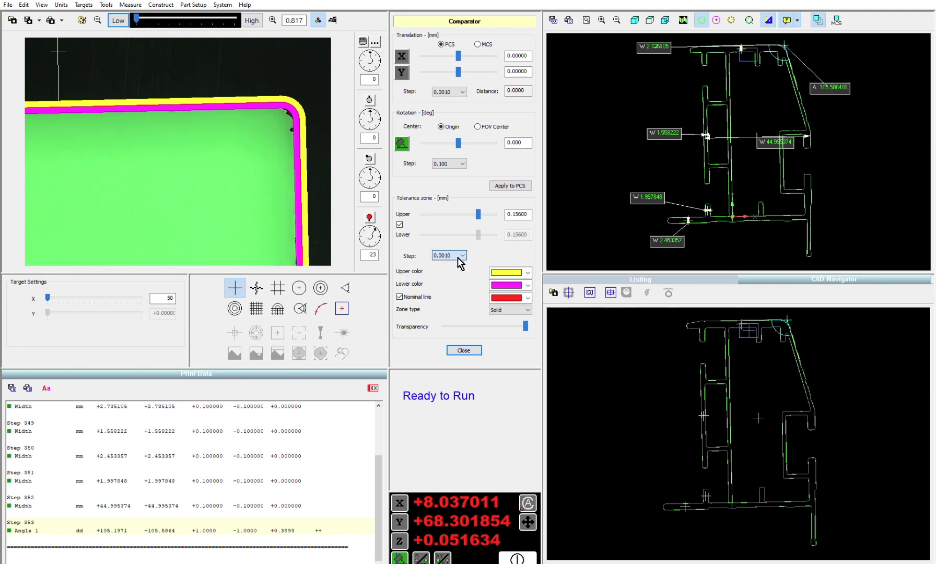
scroll(456, 261, "down", 1)
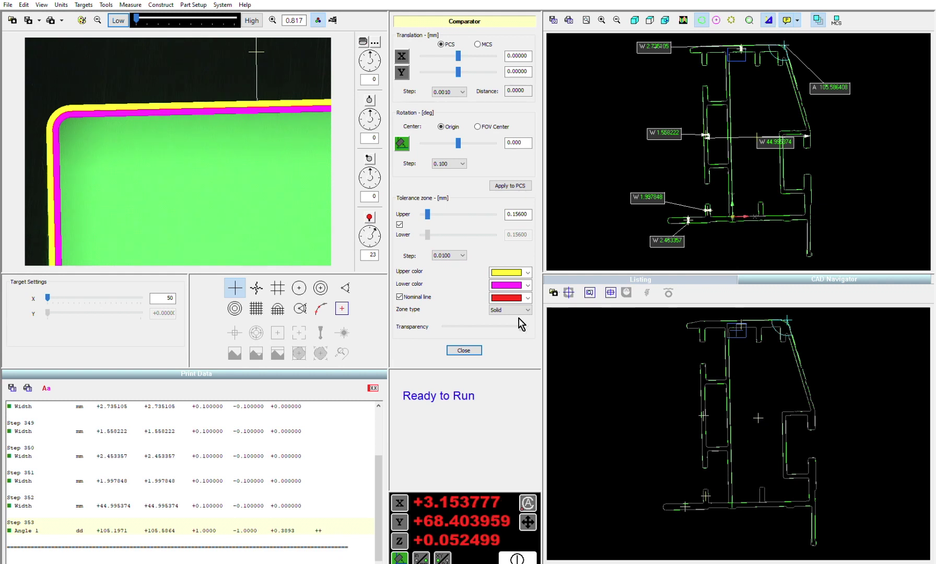
left_click_drag(524, 326, 475, 325)
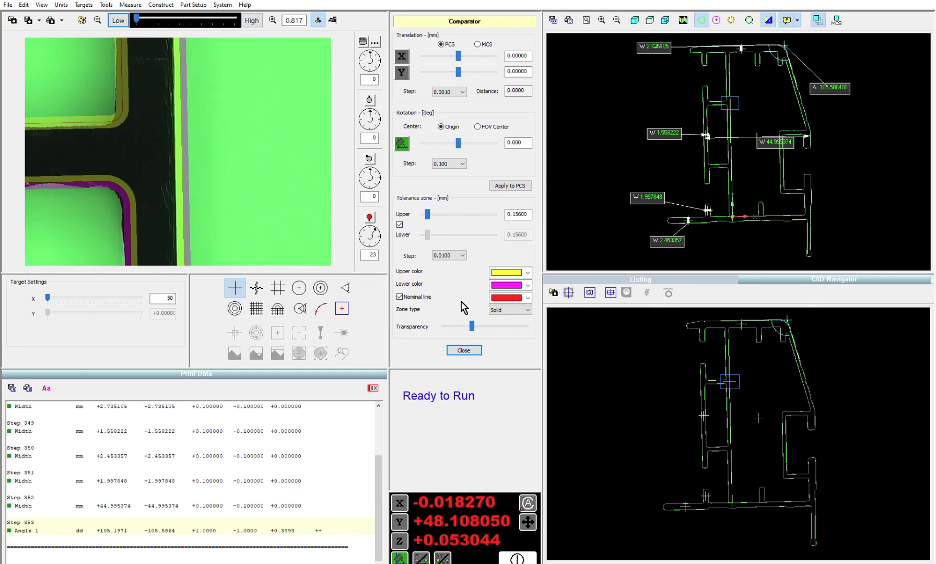
left_click(464, 350)
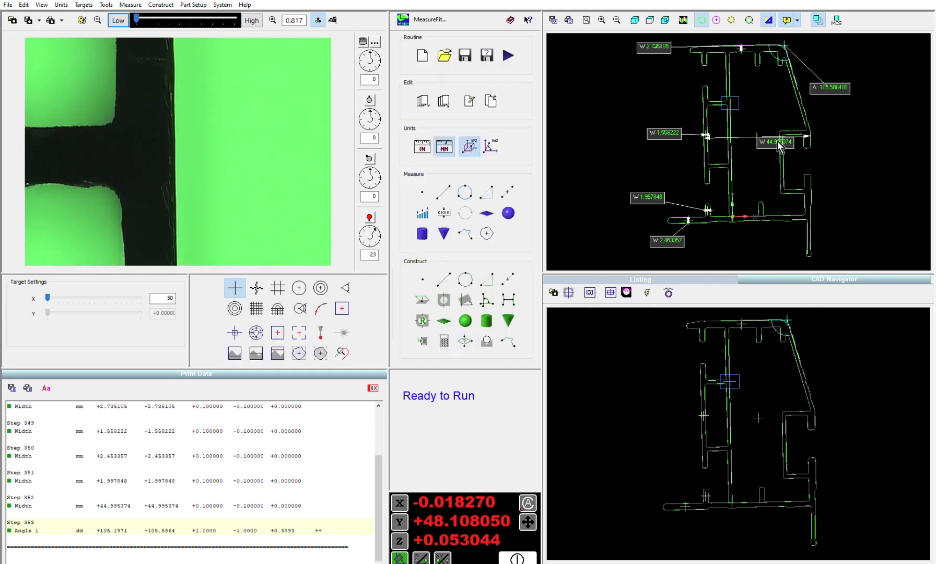